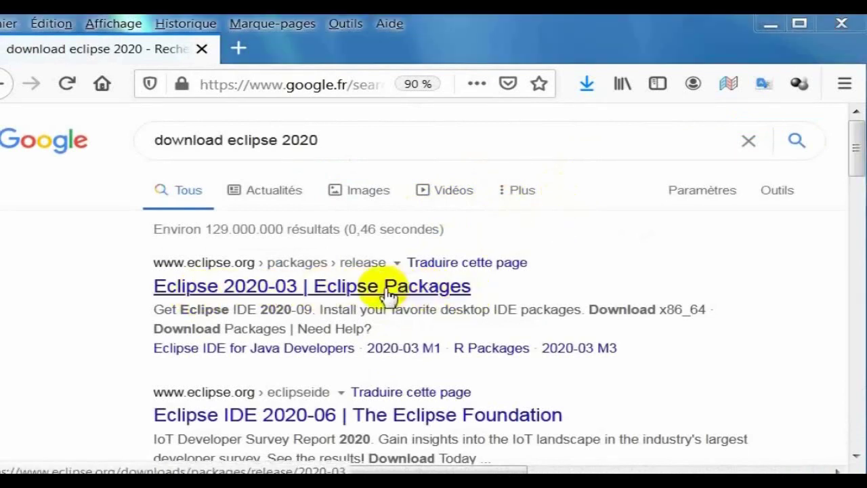
# - Open the Eclipse Packages page from the search results and choose the Windows x86_64 build of Eclipse IDE for Java Developers
pyautogui.click(381, 287)
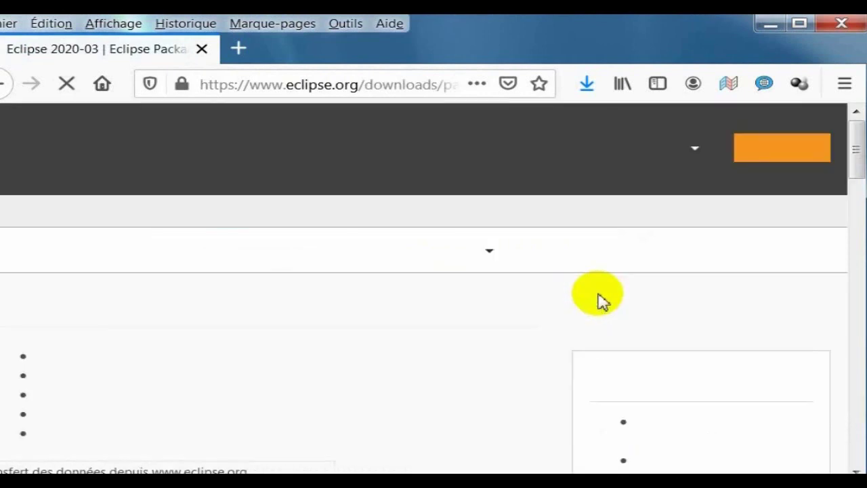
pyautogui.moveTo(856, 149); pyautogui.dragTo(857, 226)
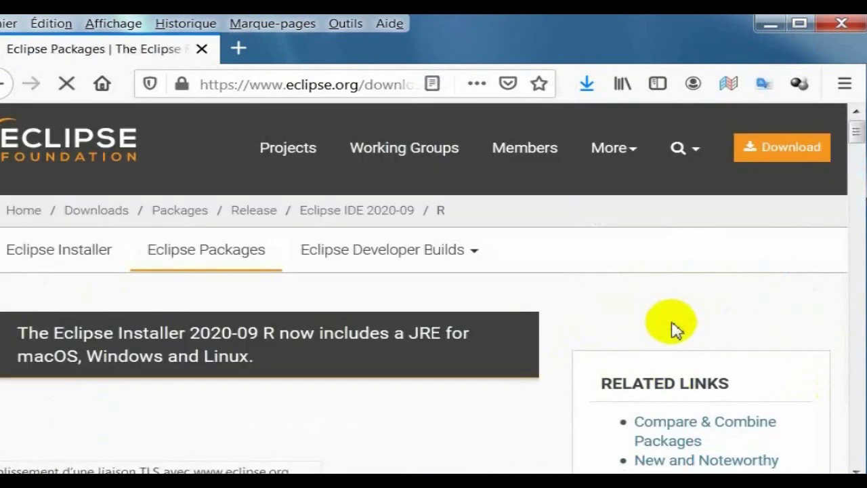
pyautogui.moveTo(857, 140); pyautogui.dragTo(842, 181)
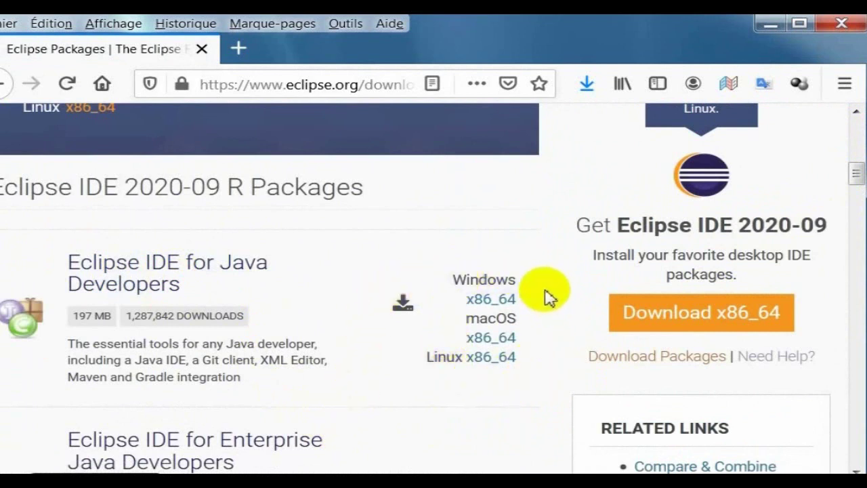
pyautogui.click(500, 304)
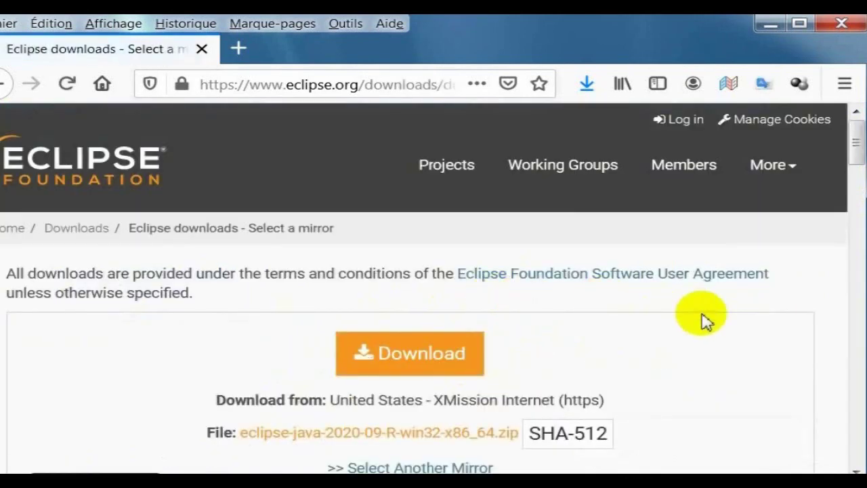
# - Download eclipse-java-2020-09-R-win32-x86_64.zip and save it to the Desktop
pyautogui.scroll(-3, 758, 333)
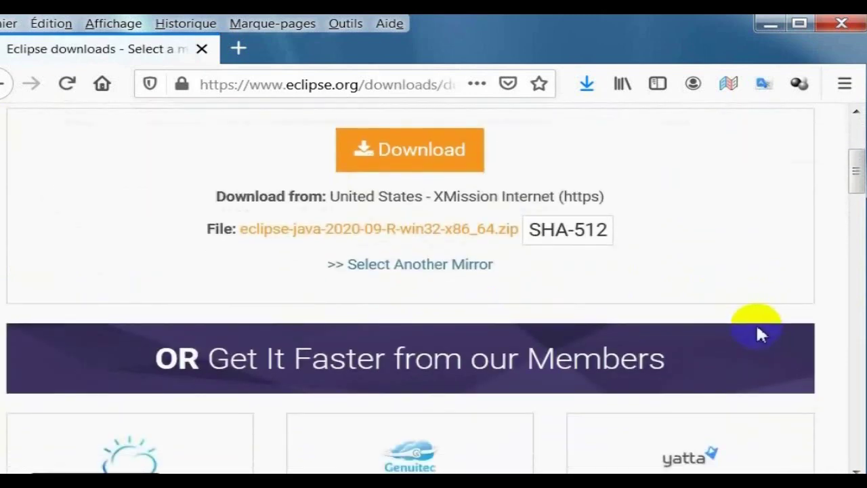
pyautogui.click(439, 159)
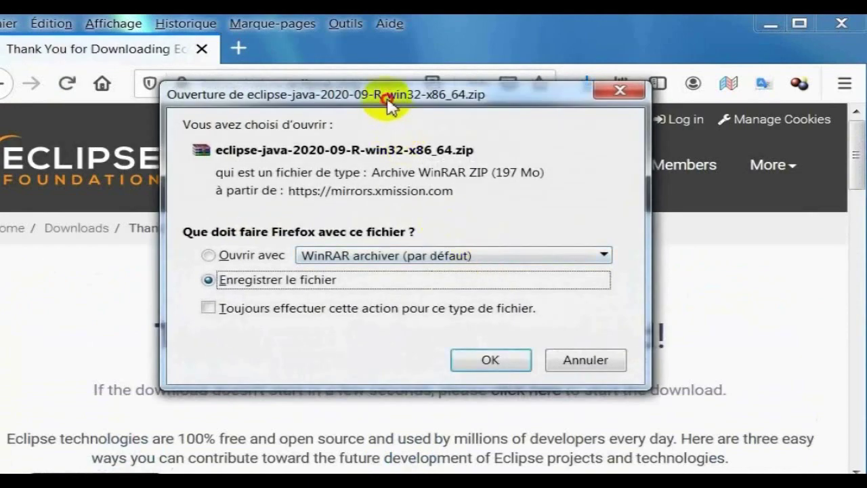
pyautogui.moveTo(387, 95); pyautogui.dragTo(313, 114)
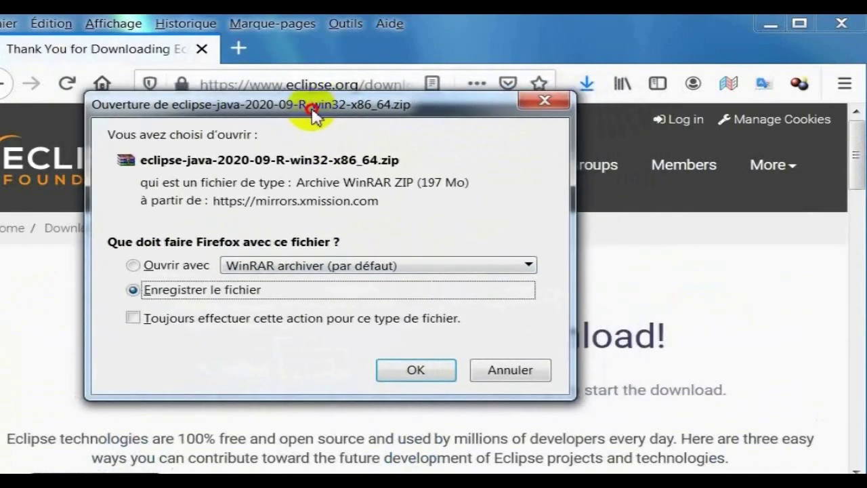
pyautogui.click(416, 371)
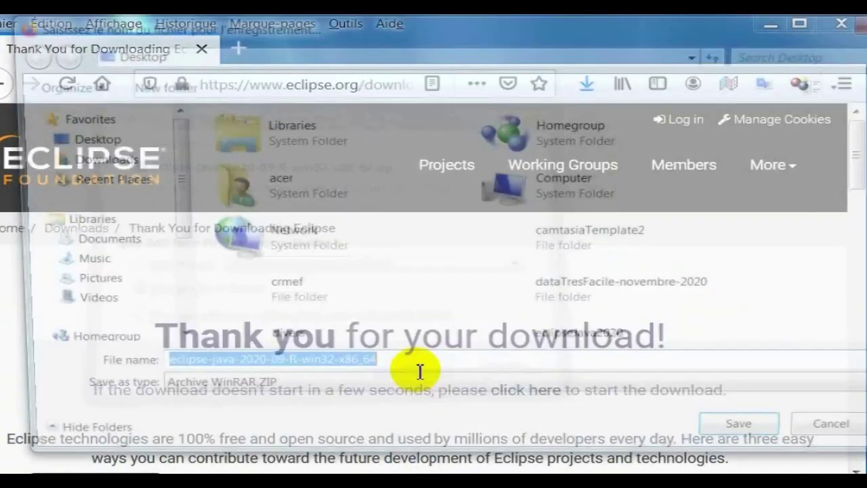
pyautogui.moveTo(424, 48); pyautogui.dragTo(400, 59)
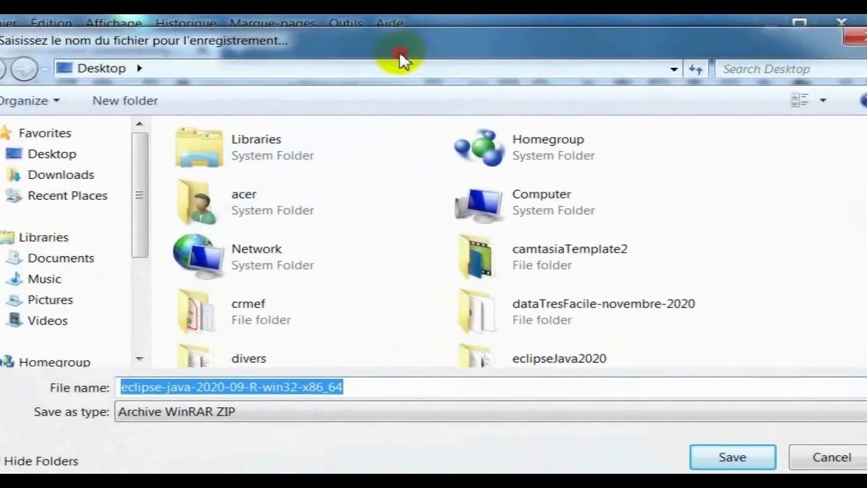
pyautogui.click(725, 458)
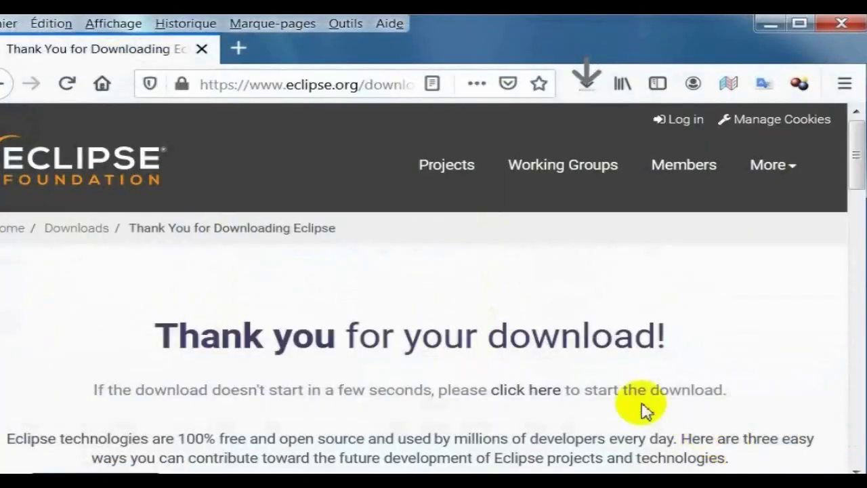
# - Check the progress of the Eclipse archive in the browser's download list until it finishes, then close the list
pyautogui.click(351, 26)
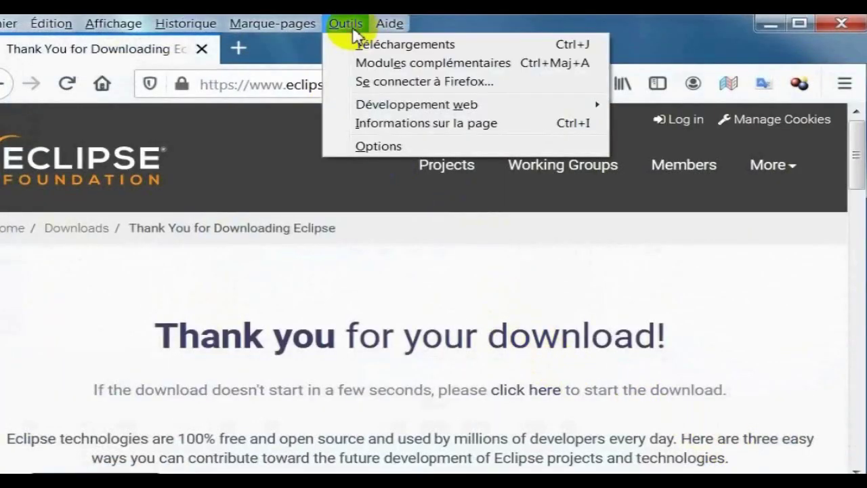
pyautogui.click(380, 42)
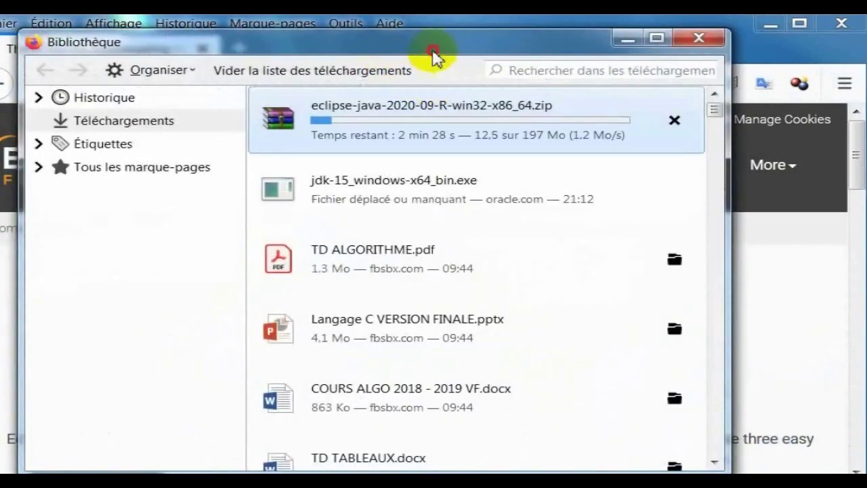
pyautogui.moveTo(431, 50); pyautogui.dragTo(408, 50)
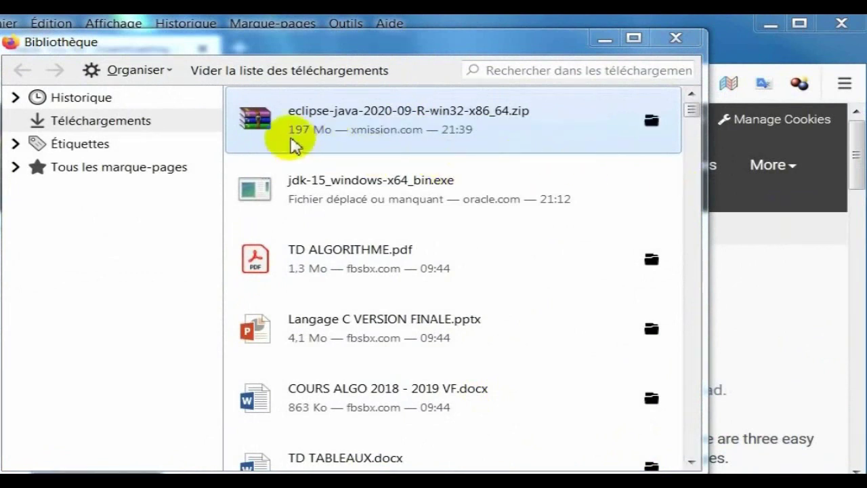
pyautogui.click(675, 38)
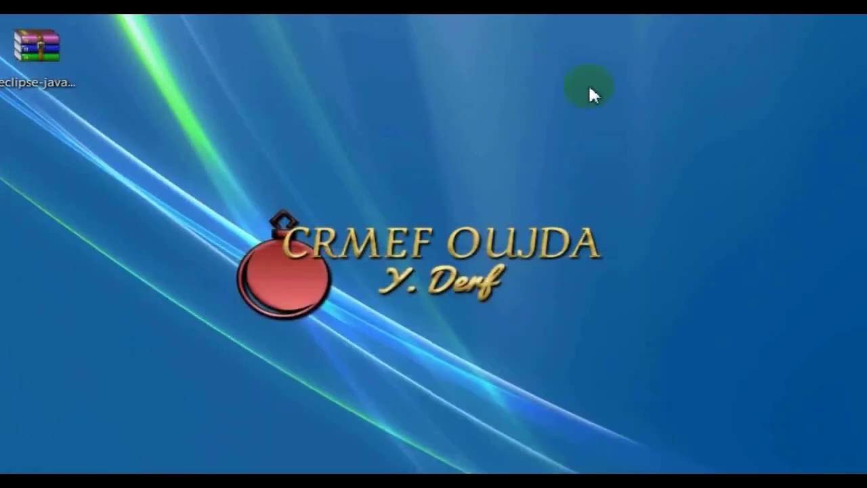
# - Extract the Eclipse archive with WinRAR into the folder eclipse-java-2020-09-R-win32-x86_64 on the Desktop
pyautogui.rightClick(50, 59)
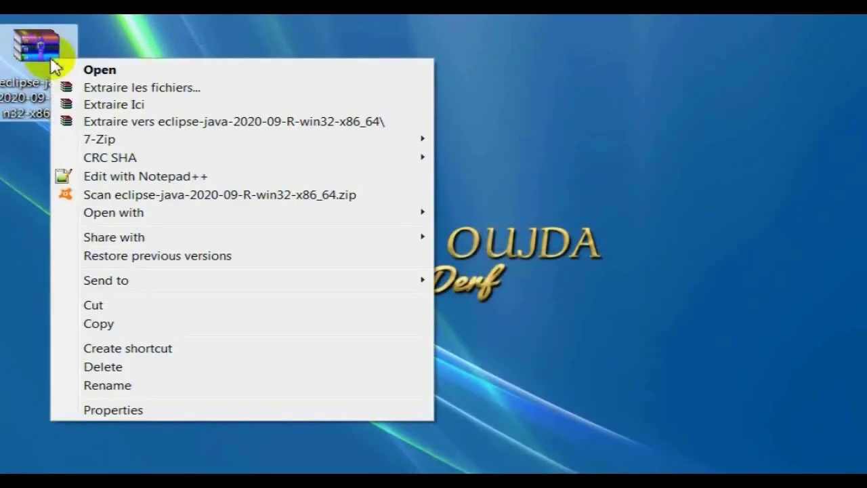
pyautogui.click(299, 87)
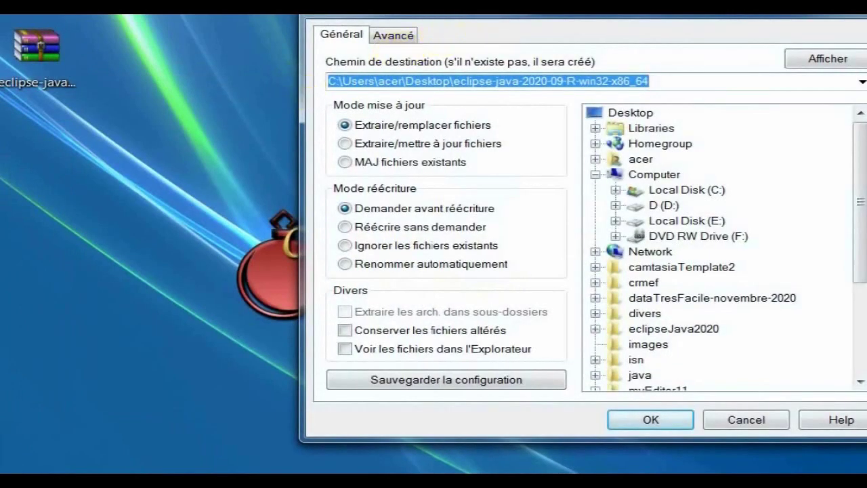
pyautogui.moveTo(529, 15); pyautogui.dragTo(285, 40)
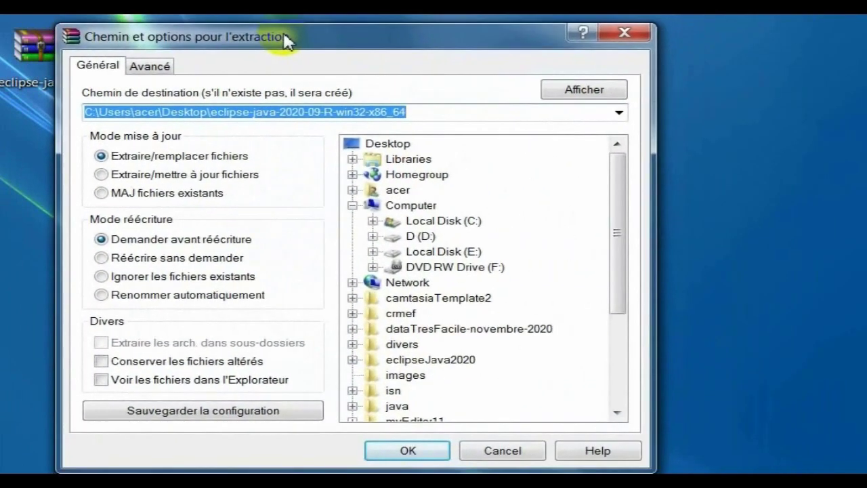
pyautogui.click(400, 453)
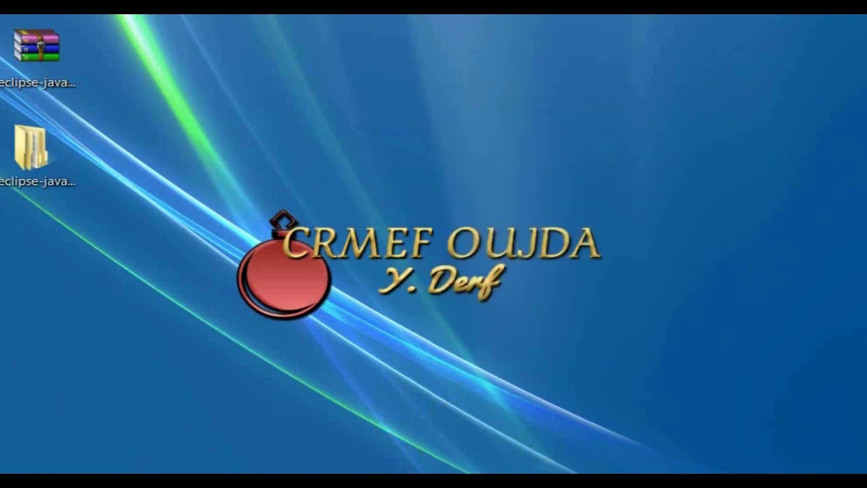
# - Cut the eclipse folder from inside the extracted eclipse-java-2020-09-R-win32-x86_64 folder and close its window
pyautogui.doubleClick(38, 160)
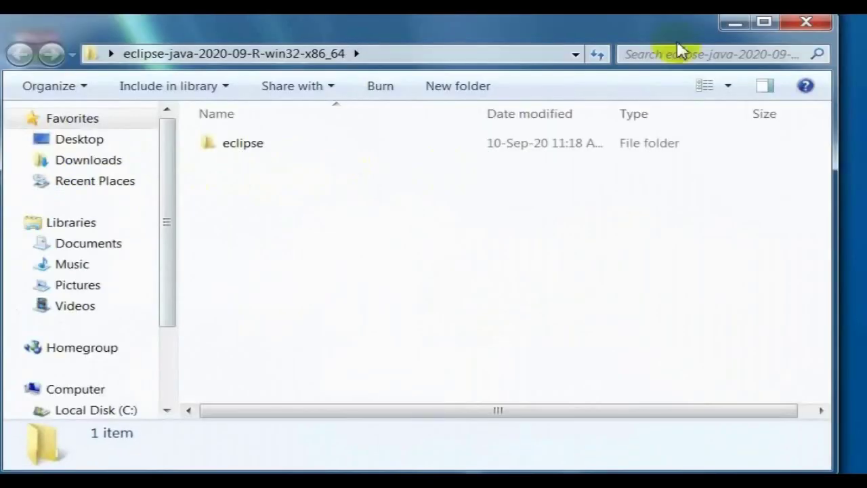
pyautogui.click(195, 148)
pyautogui.rightClick(194, 146)
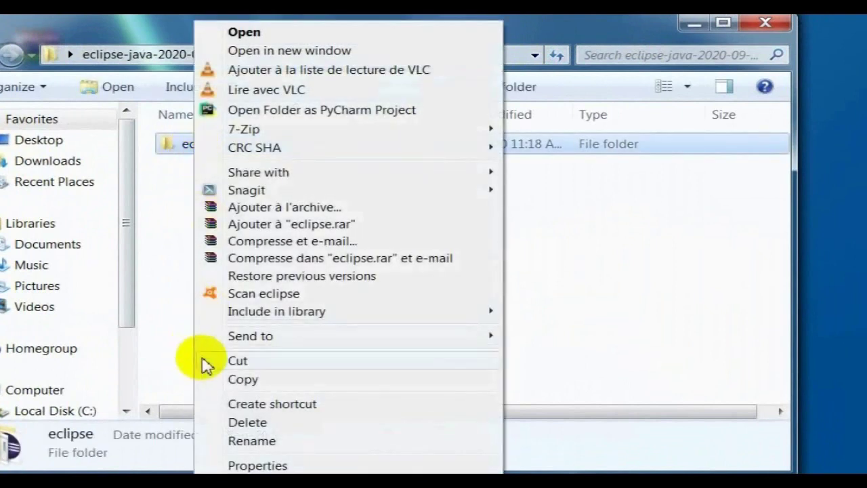
pyautogui.click(288, 361)
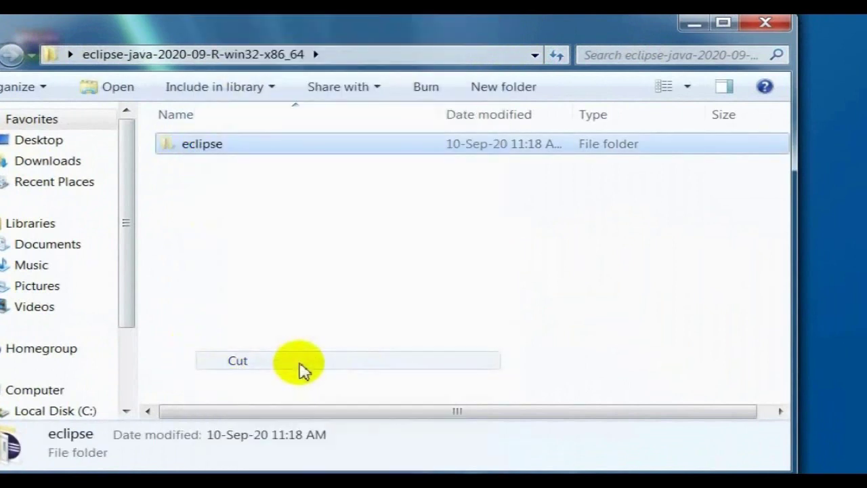
pyautogui.click(773, 27)
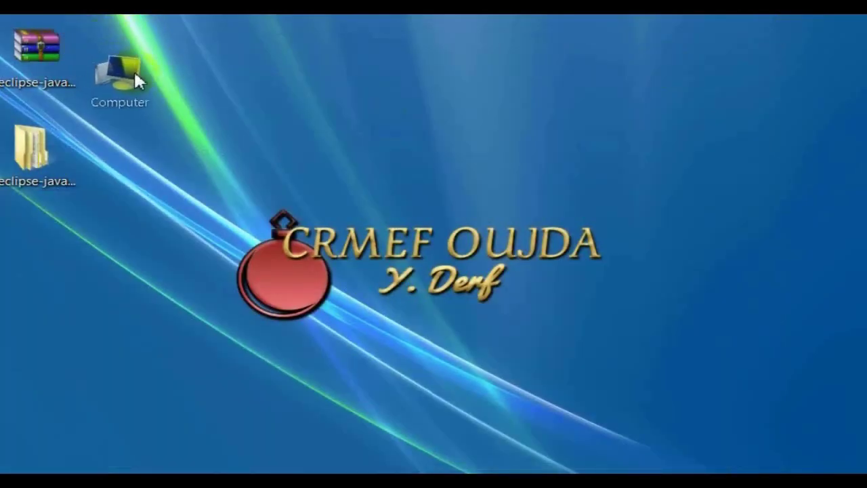
# - Paste the cut eclipse folder into the root of Local Disk (C:)
pyautogui.doubleClick(134, 76)
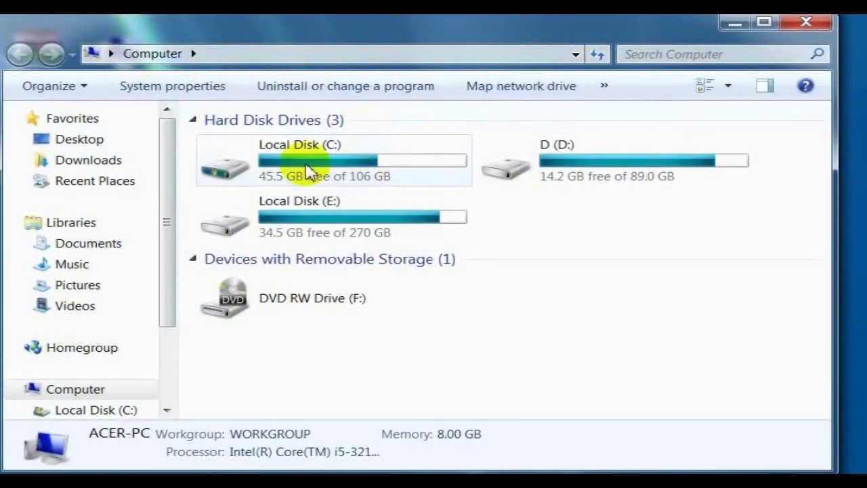
pyautogui.doubleClick(308, 168)
pyautogui.rightClick(223, 335)
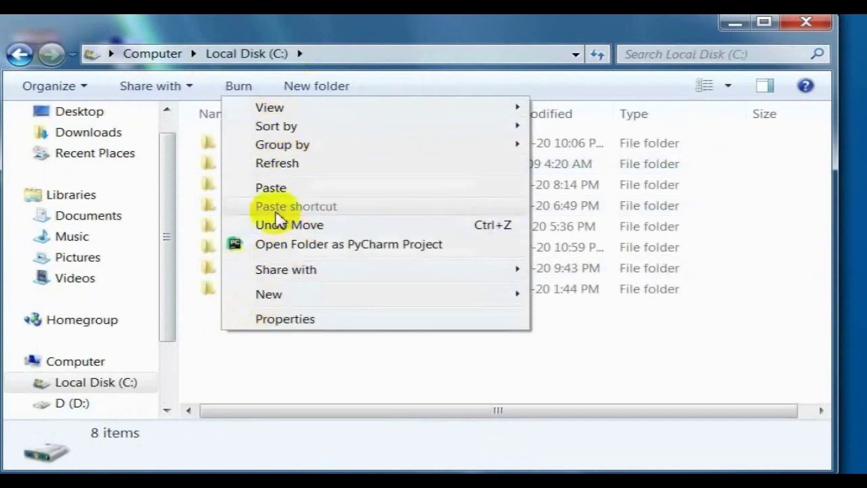
pyautogui.click(349, 189)
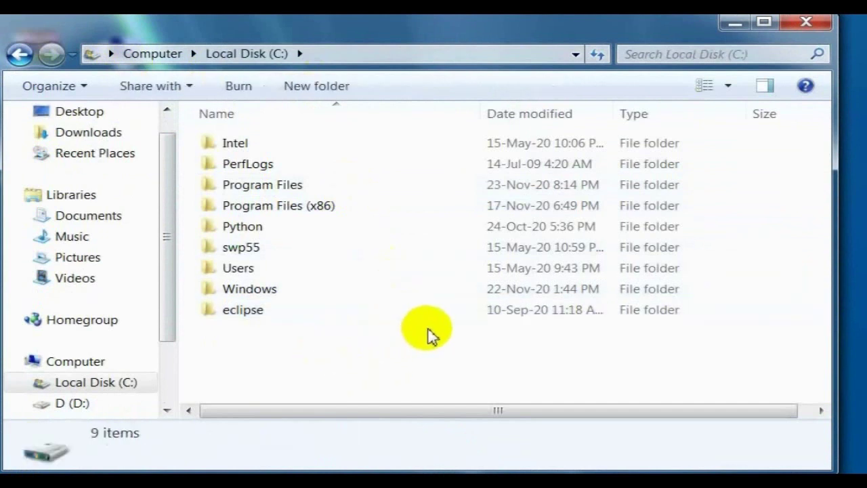
# - Create a desktop shortcut for the eclipse application located in C:\eclipse
pyautogui.doubleClick(259, 317)
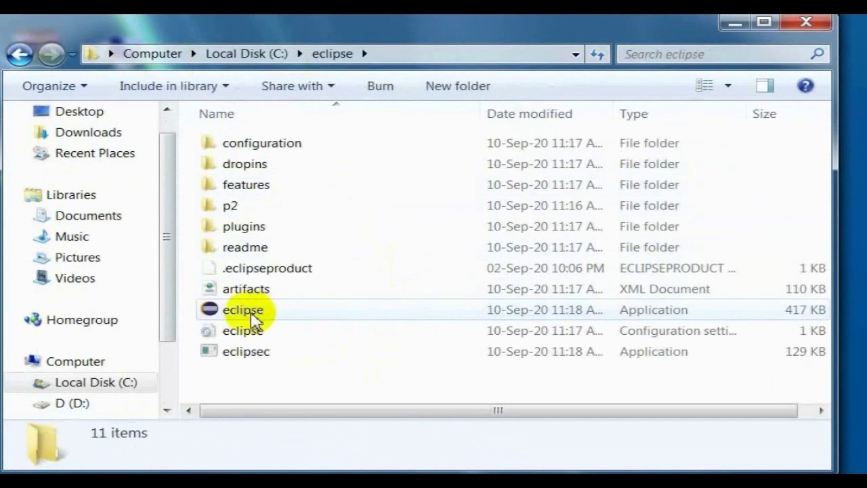
pyautogui.rightClick(255, 321)
pyautogui.moveTo(406, 338)
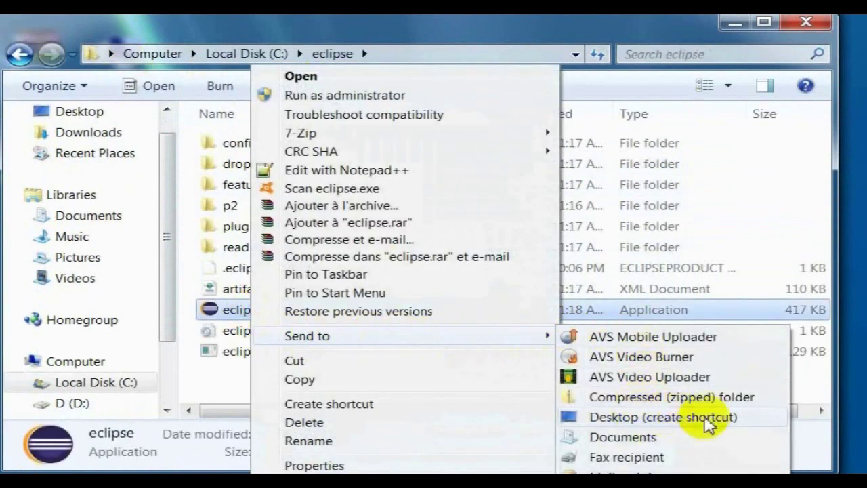
pyautogui.click(765, 417)
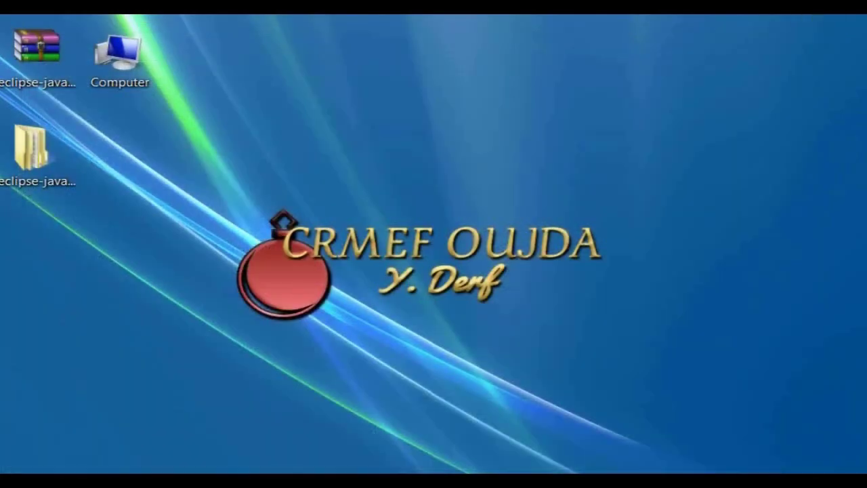
# - Line up the eclipse shortcut and Recycle Bin below Computer, and move the Eclipse archive and extracted folder to the Recycle Bin
pyautogui.moveTo(120, 199); pyautogui.dragTo(120, 261)
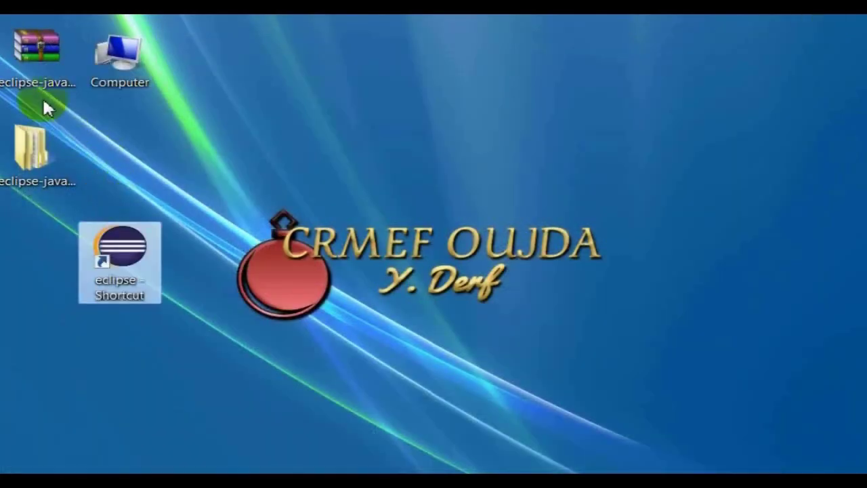
pyautogui.moveTo(102, 115); pyautogui.dragTo(109, 154)
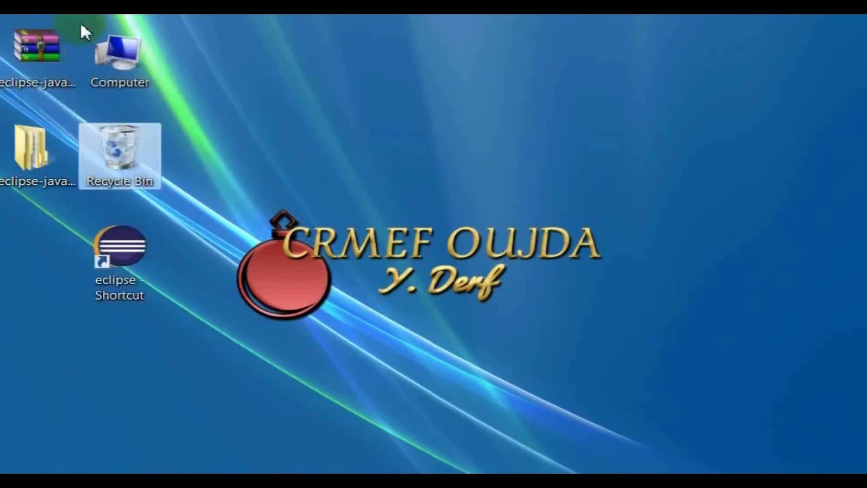
pyautogui.moveTo(71, 26); pyautogui.dragTo(105, 147)
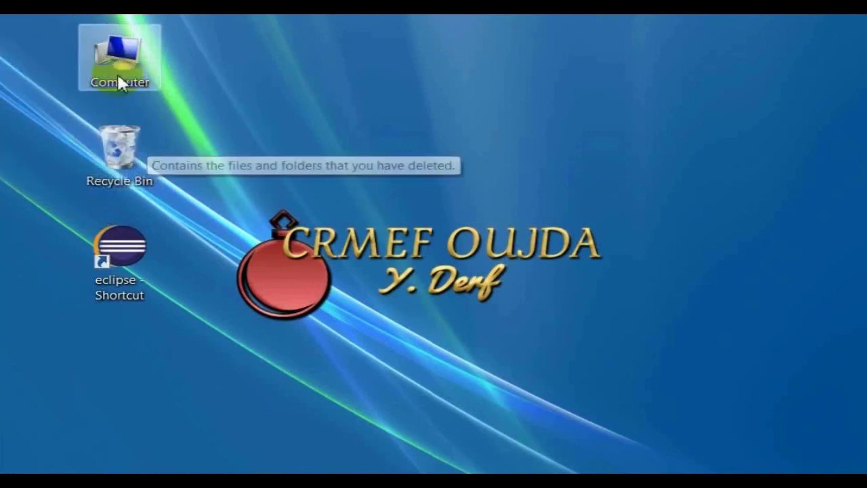
# - Rearrange the Computer, Recycle Bin and eclipse shortcut icons into the first column of the desktop
pyautogui.moveTo(118, 74); pyautogui.dragTo(34, 75)
pyautogui.moveTo(126, 144); pyautogui.dragTo(42, 143)
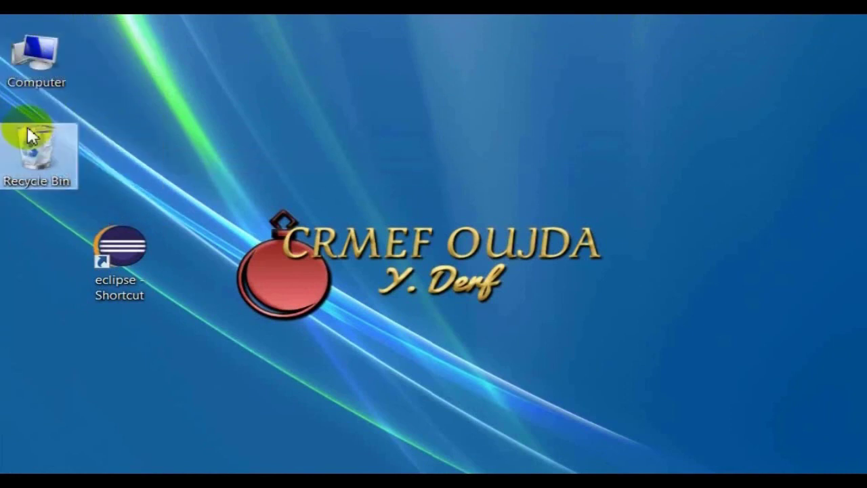
pyautogui.moveTo(119, 258); pyautogui.dragTo(37, 258)
pyautogui.click(170, 179)
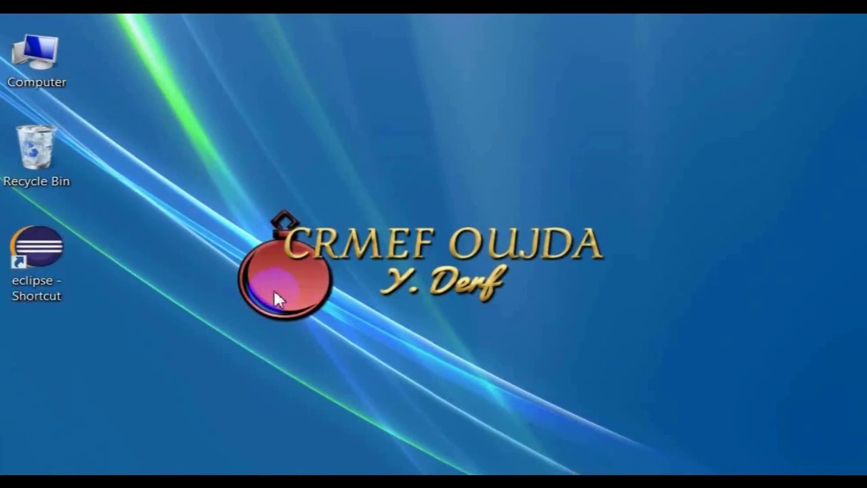
# - Start Eclipse from its desktop shortcut and move the launcher window so the whole workspace selection is in view
pyautogui.click(54, 252)
pyautogui.doubleClick(53, 251)
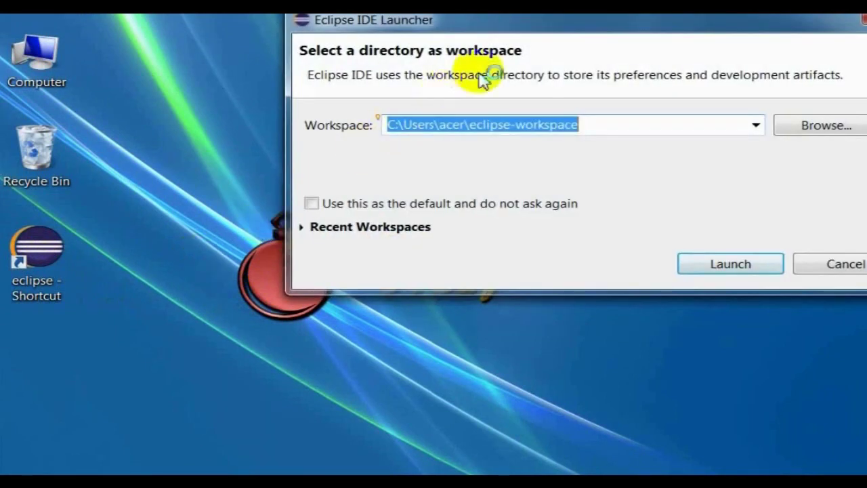
pyautogui.moveTo(516, 27); pyautogui.dragTo(340, 77)
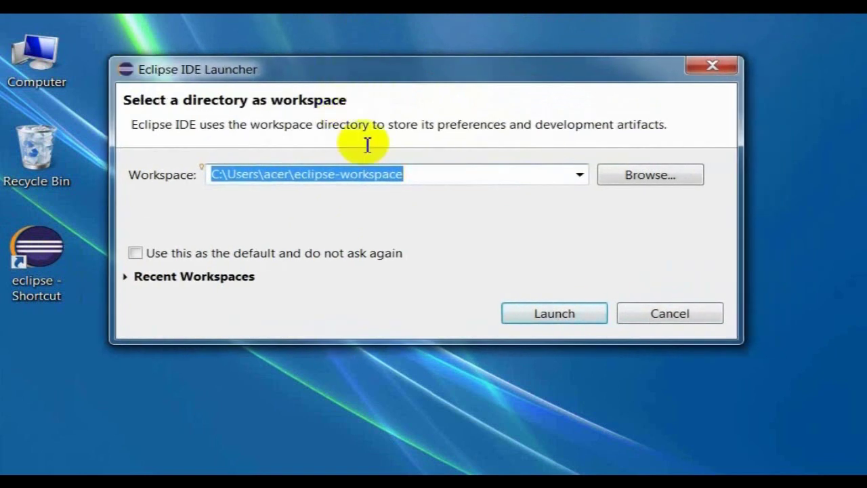
# - Copy the folder name eclipse-workspace from the end of the default workspace path
pyautogui.click(409, 175)
pyautogui.moveTo(409, 175); pyautogui.dragTo(296, 178)
pyautogui.rightClick(313, 179)
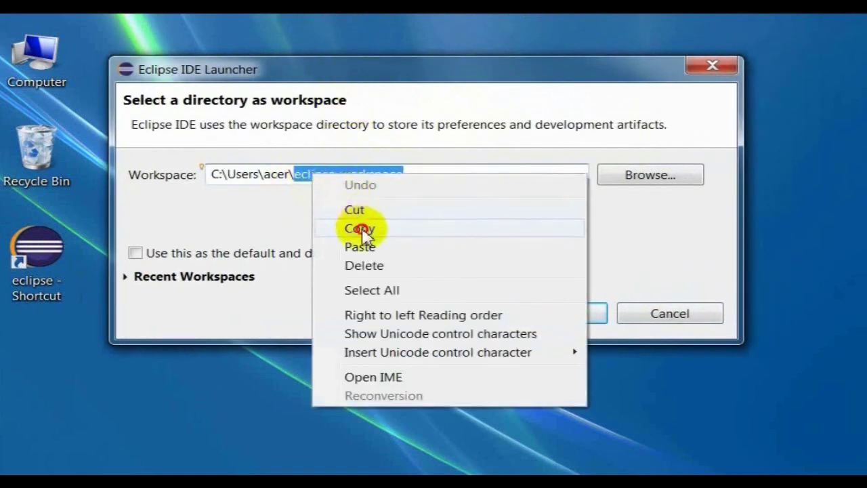
pyautogui.click(362, 226)
# - Set the workspace to an eclipse-workspace folder on the Desktop and launch the IDE with it
pyautogui.click(643, 179)
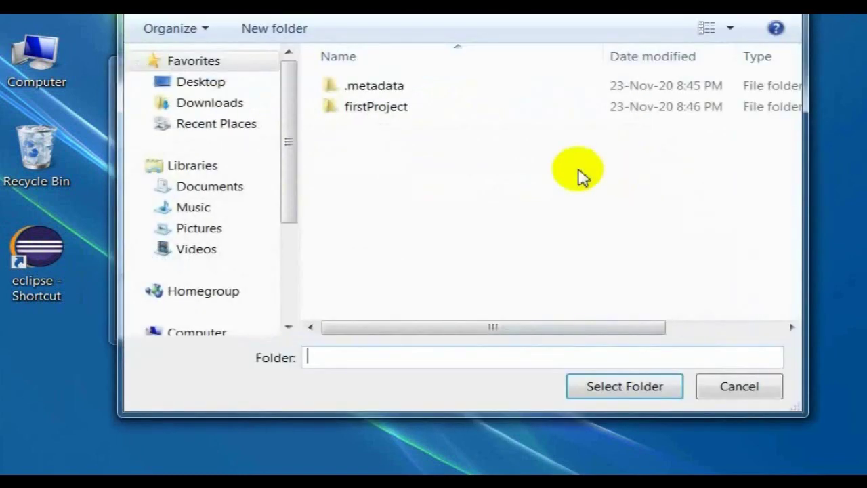
pyautogui.moveTo(452, 15); pyautogui.dragTo(398, 42)
pyautogui.click(145, 139)
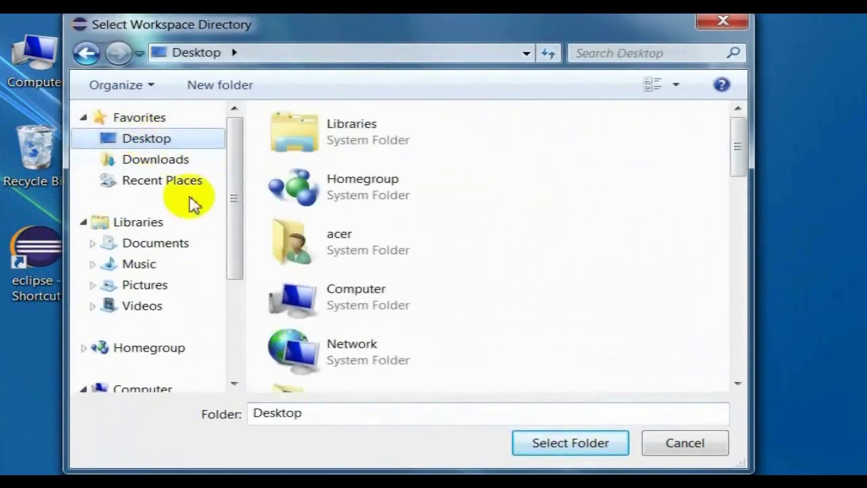
pyautogui.click(533, 447)
pyautogui.click(394, 176)
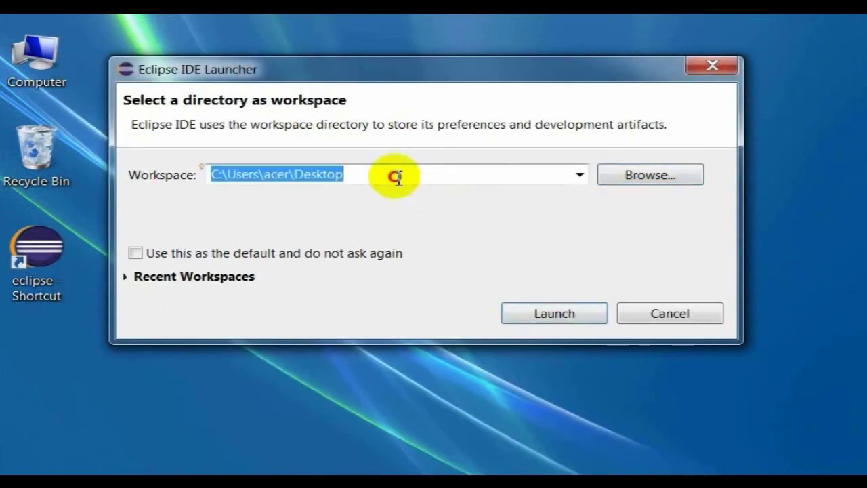
pyautogui.click(416, 170)
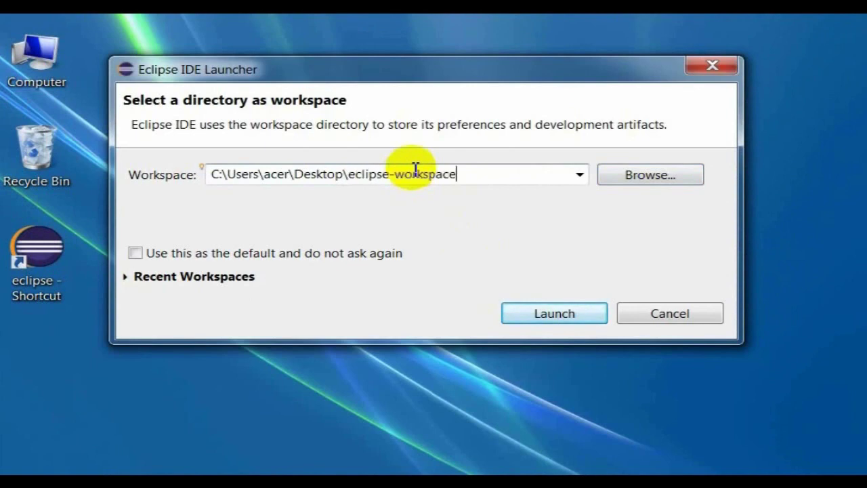
pyautogui.click(561, 314)
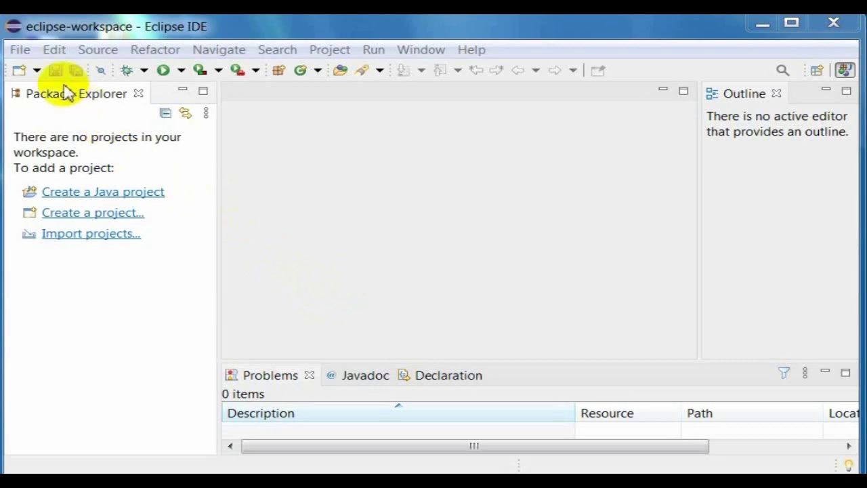
# - Create a Java project named firstproject with the default settings, without creating a module-info.java file
pyautogui.click(21, 49)
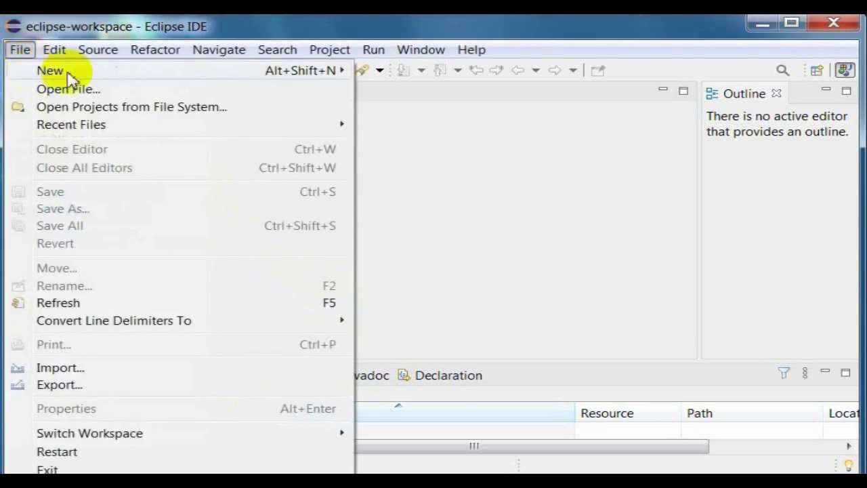
pyautogui.moveTo(340, 74)
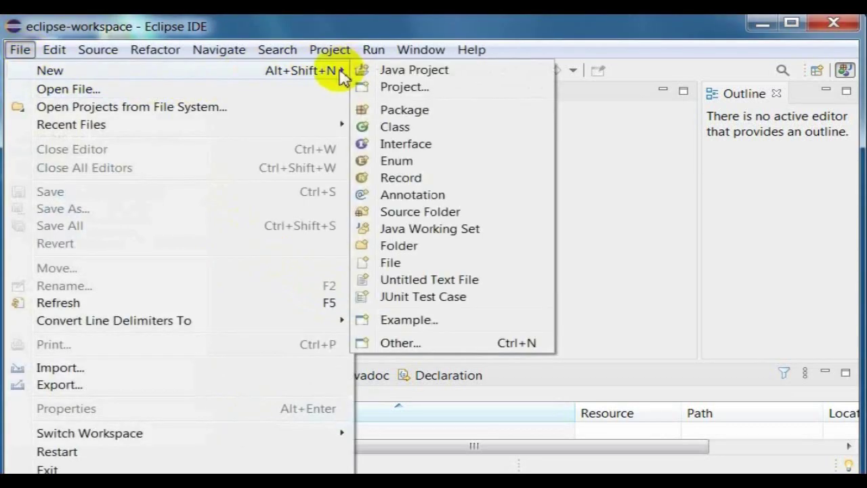
pyautogui.click(502, 72)
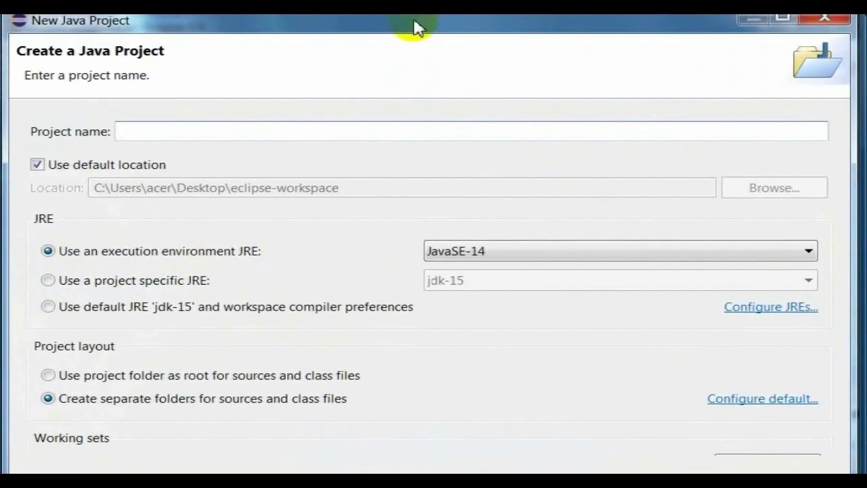
pyautogui.write('firstproject')
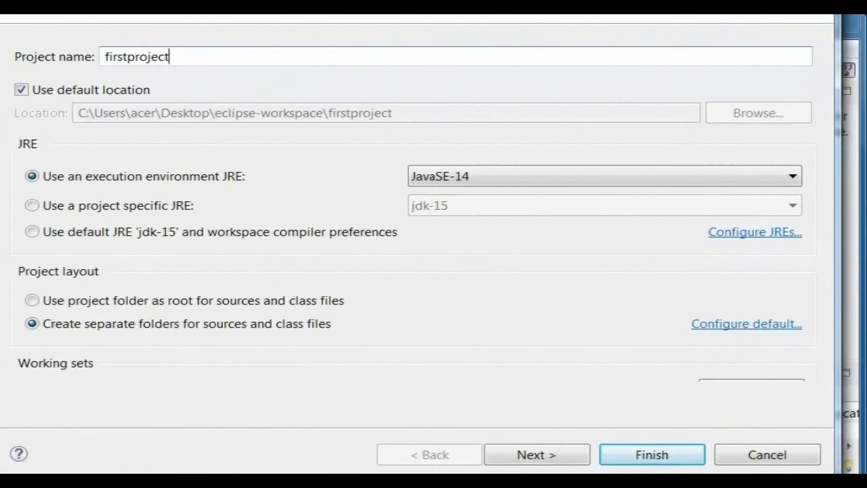
pyautogui.click(636, 455)
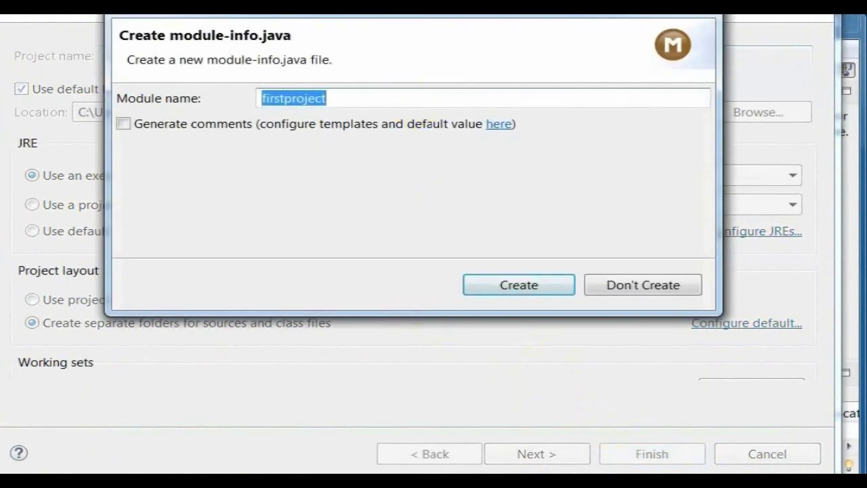
pyautogui.moveTo(396, 8); pyautogui.dragTo(361, 54)
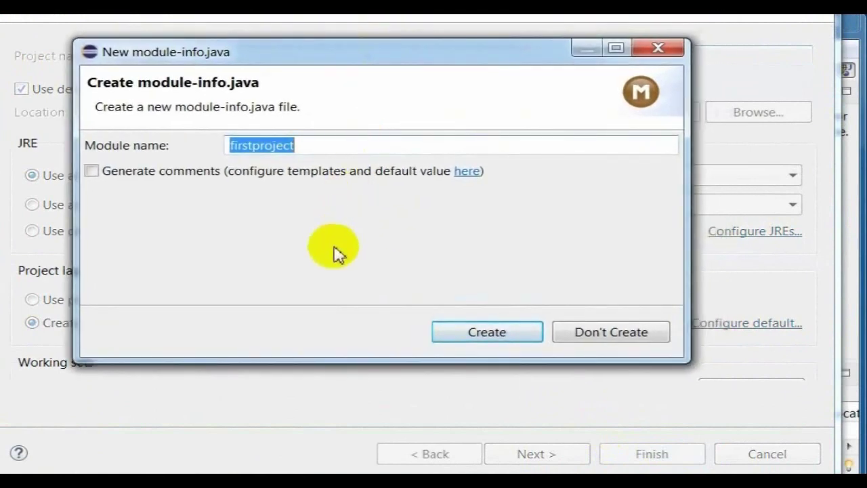
pyautogui.click(598, 336)
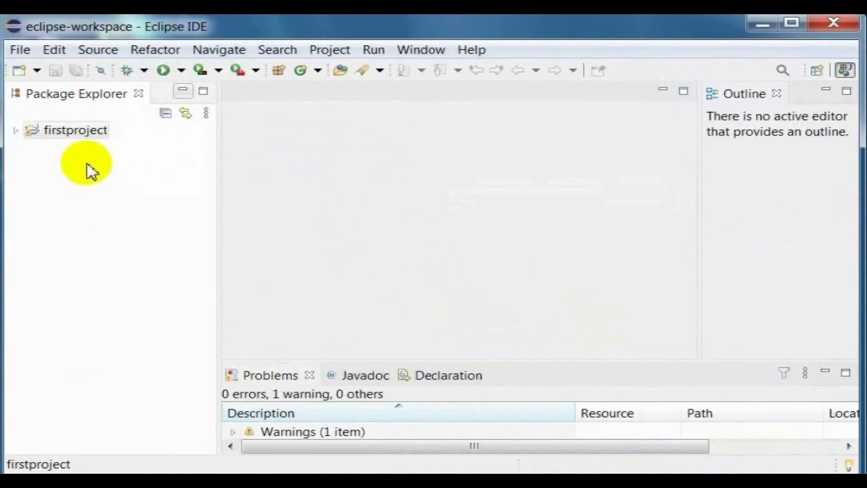
# - Create a public class named HelloWorld in the src folder of firstproject, including the public static void main method stub
pyautogui.click(14, 130)
pyautogui.click(68, 165)
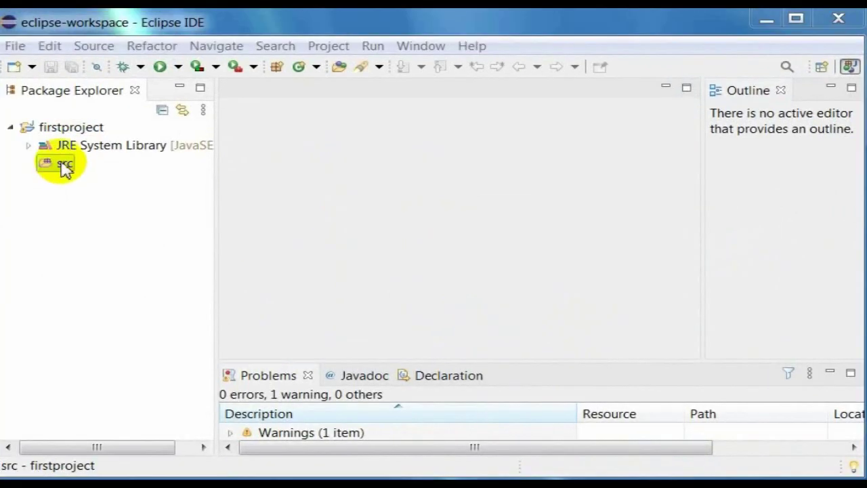
pyautogui.rightClick(65, 168)
pyautogui.moveTo(213, 26)
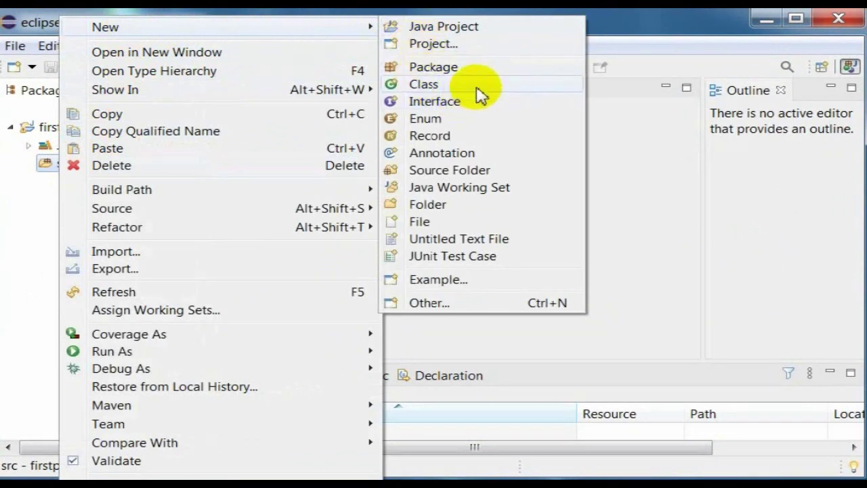
pyautogui.click(540, 90)
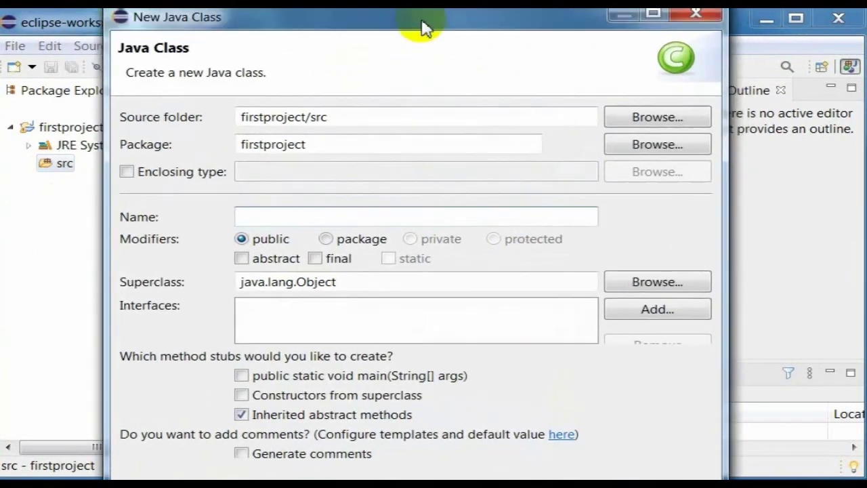
pyautogui.click(296, 218)
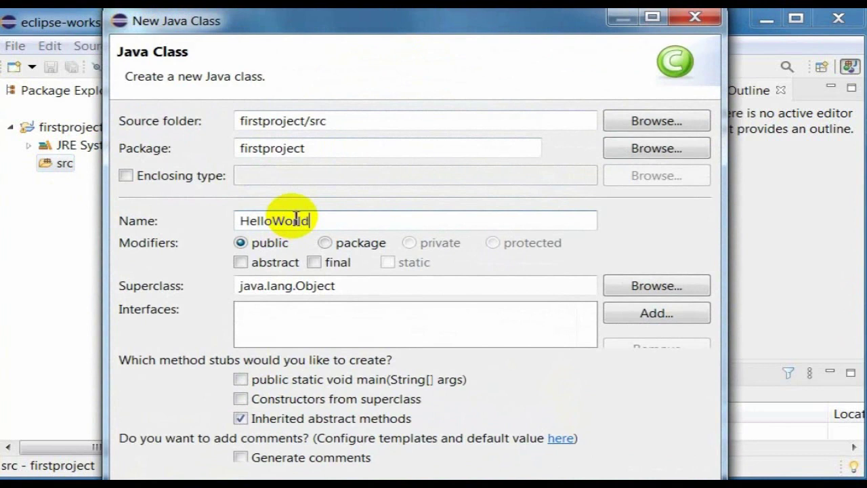
pyautogui.click(241, 381)
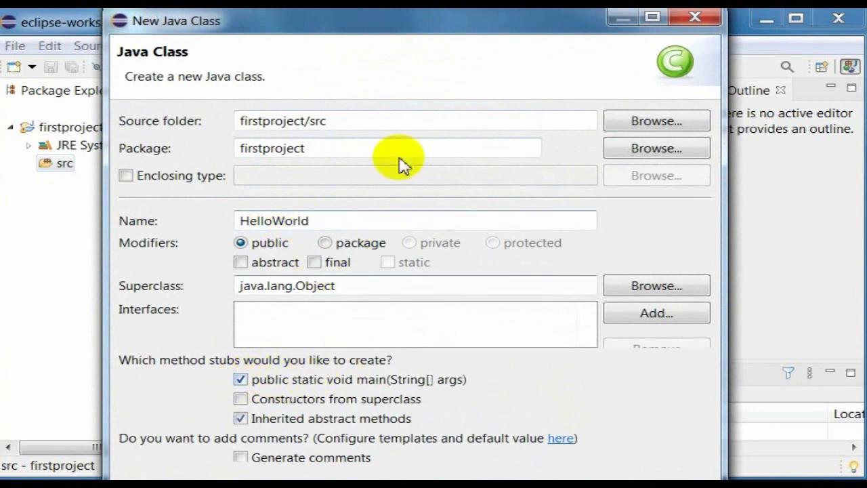
pyautogui.moveTo(426, 27); pyautogui.dragTo(413, 0)
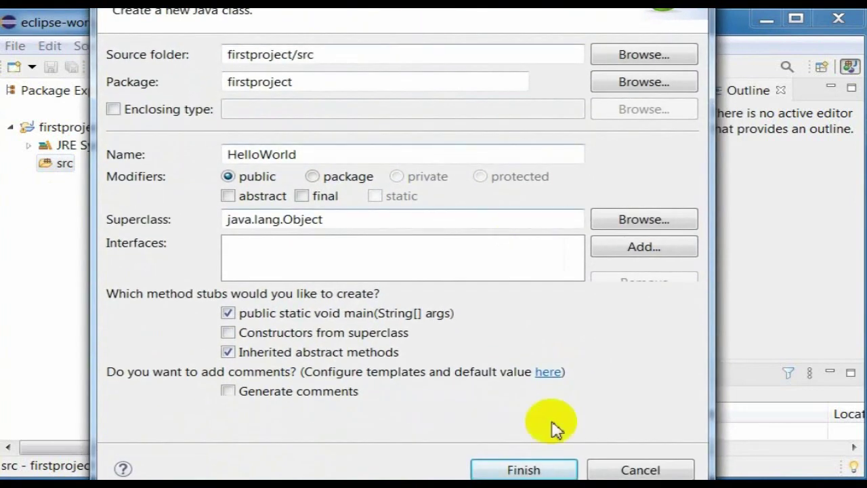
pyautogui.click(554, 469)
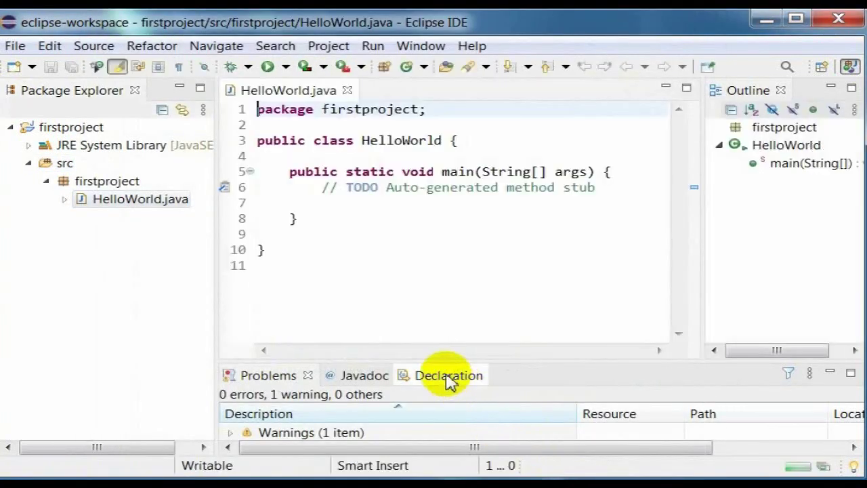
# - Replace the TODO comment in the main method with System.out.println("Hello World !");
pyautogui.click(323, 188)
pyautogui.moveTo(323, 188); pyautogui.dragTo(595, 192)
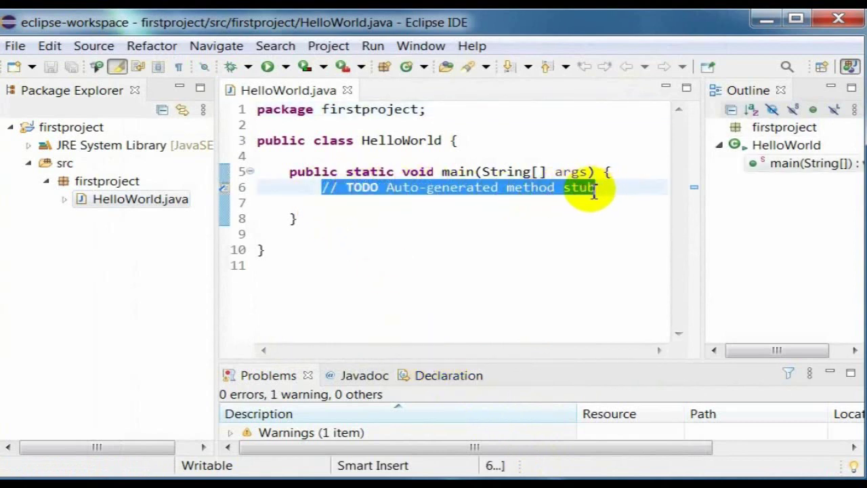
pyautogui.write('Syst')
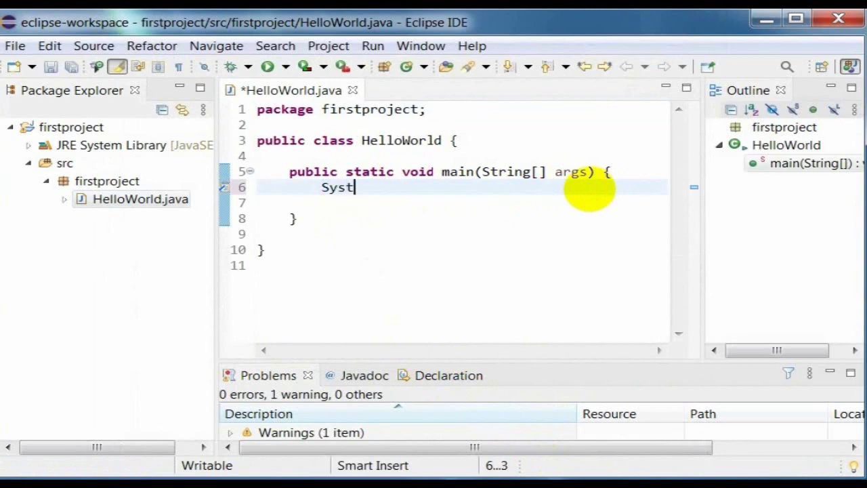
pyautogui.write('em.')
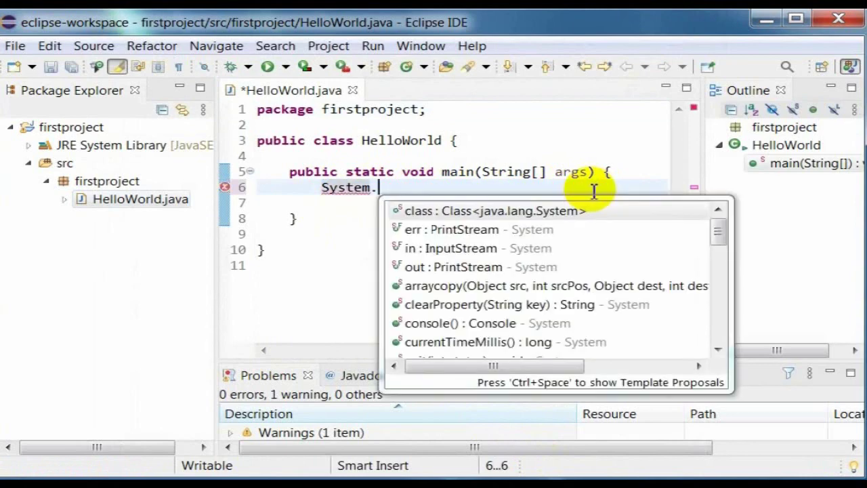
pyautogui.write('out')
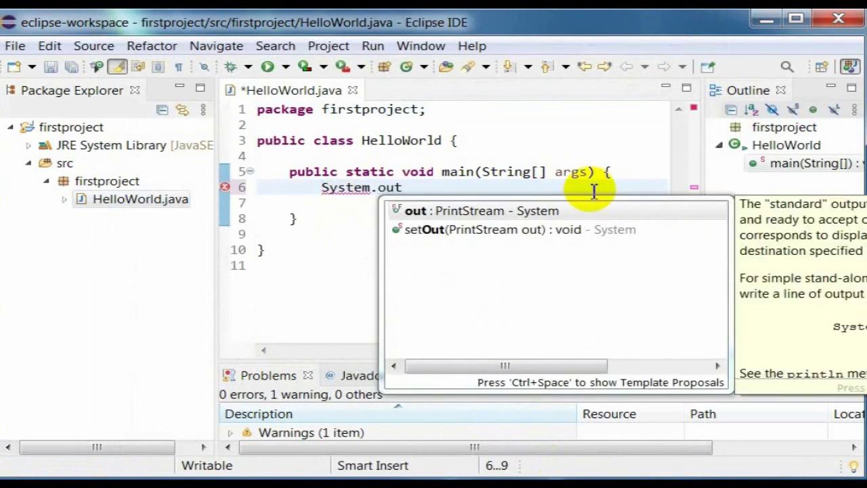
pyautogui.write('.prin')
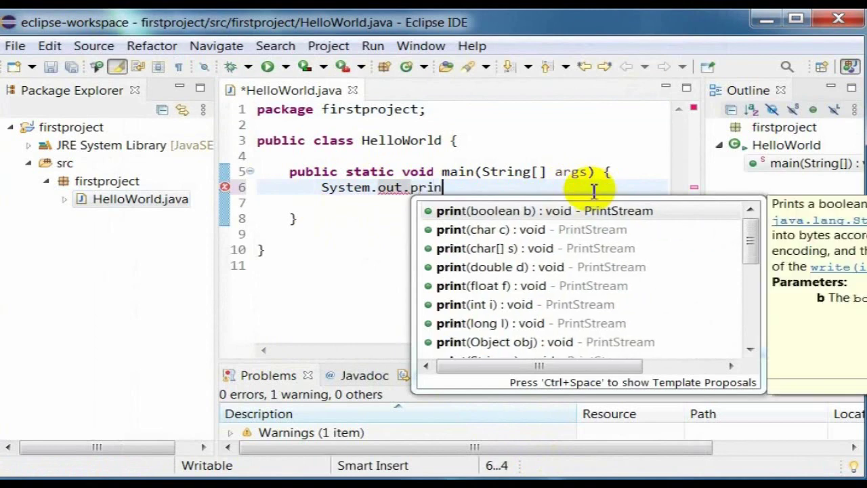
pyautogui.write('tln(')
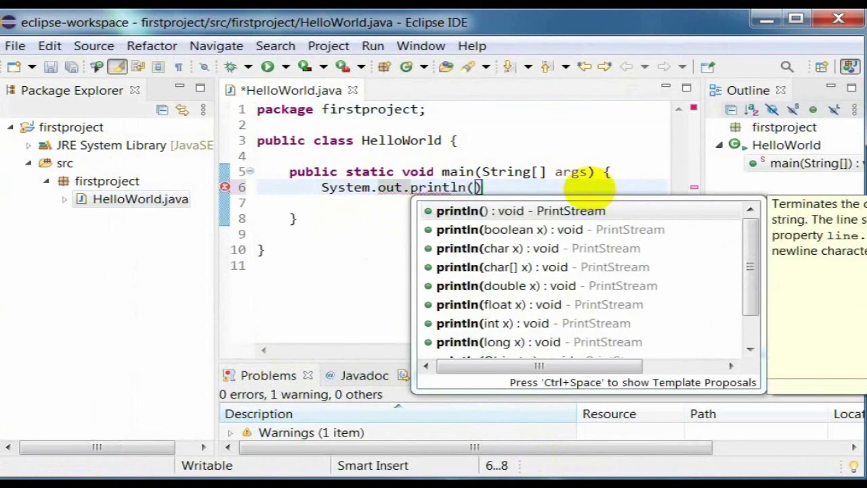
pyautogui.write('"')
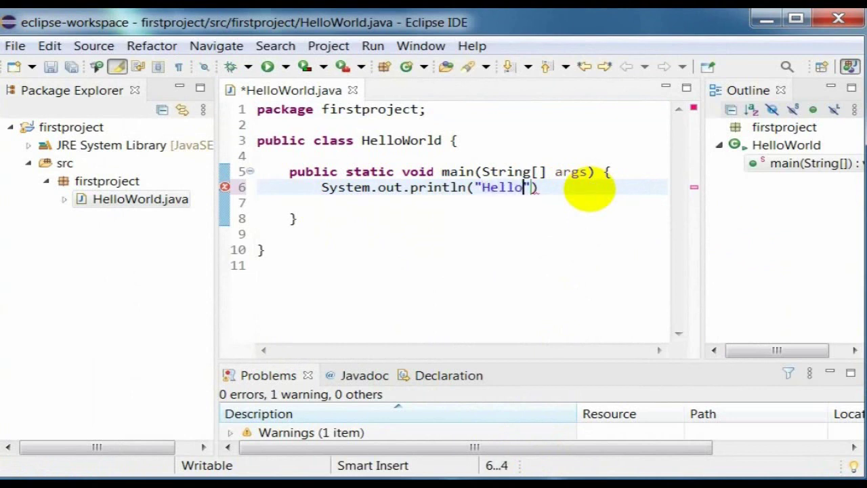
pyautogui.write('Hello World !')
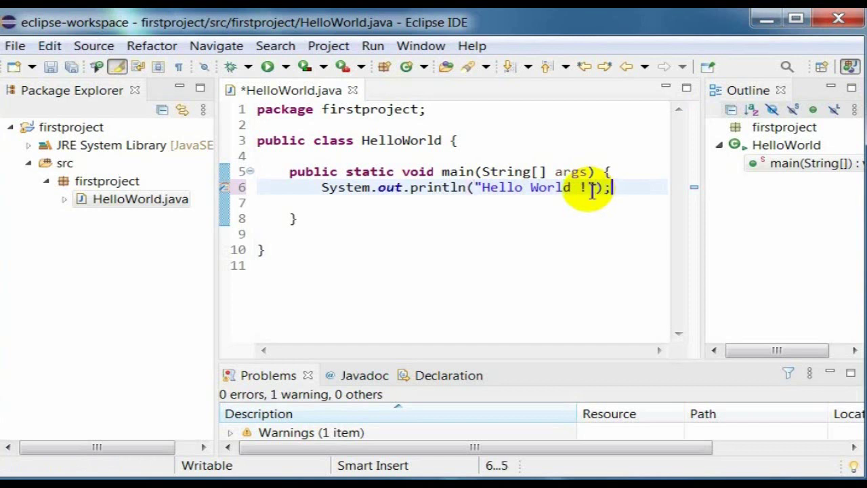
# - Run the HelloWorld program, saving HelloWorld.java before launch, and enlarge the console area below the editor
pyautogui.click(268, 68)
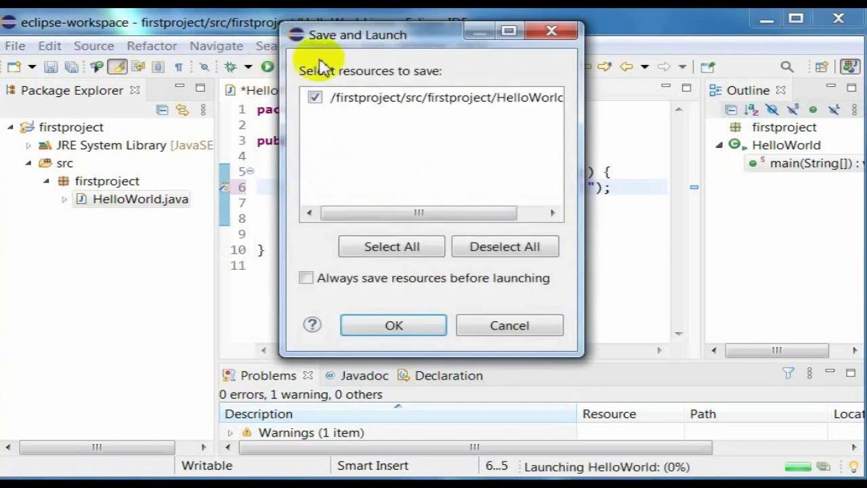
pyautogui.moveTo(376, 38); pyautogui.dragTo(281, 57)
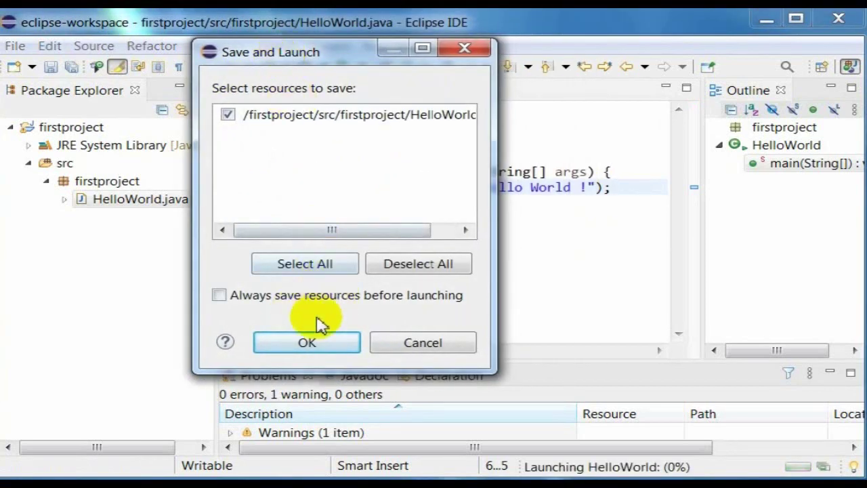
pyautogui.click(325, 344)
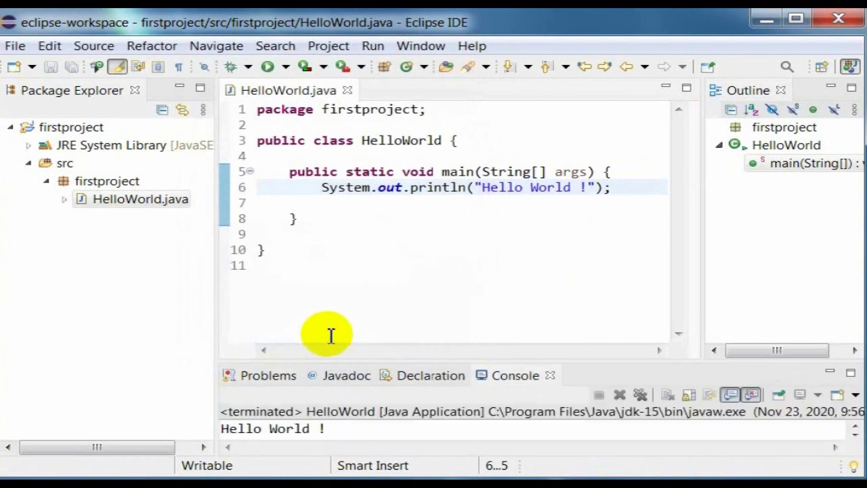
pyautogui.moveTo(360, 362); pyautogui.dragTo(354, 313)
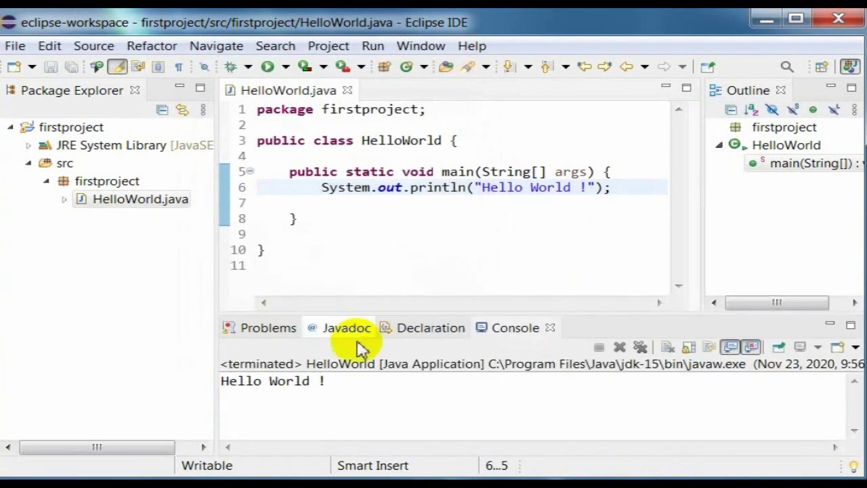
pyautogui.moveTo(347, 380)
pyautogui.mouseDown()
pyautogui.moveTo(216, 381)
pyautogui.moveTo(340, 384)
pyautogui.mouseUp()
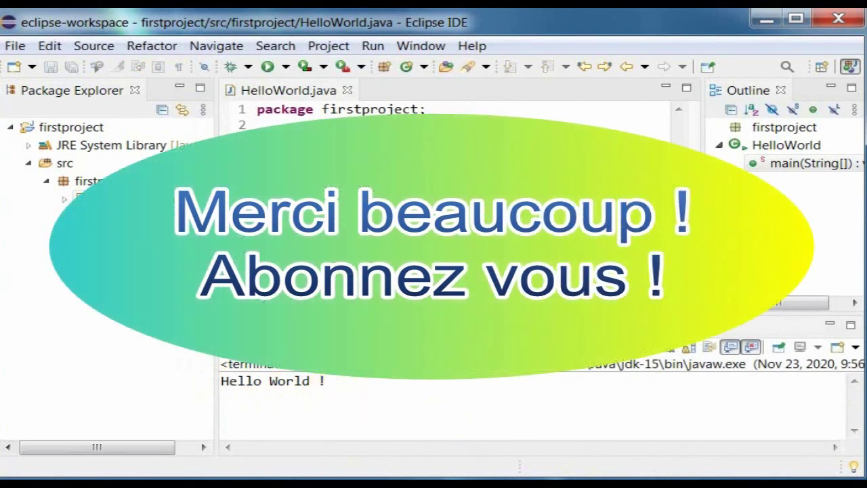